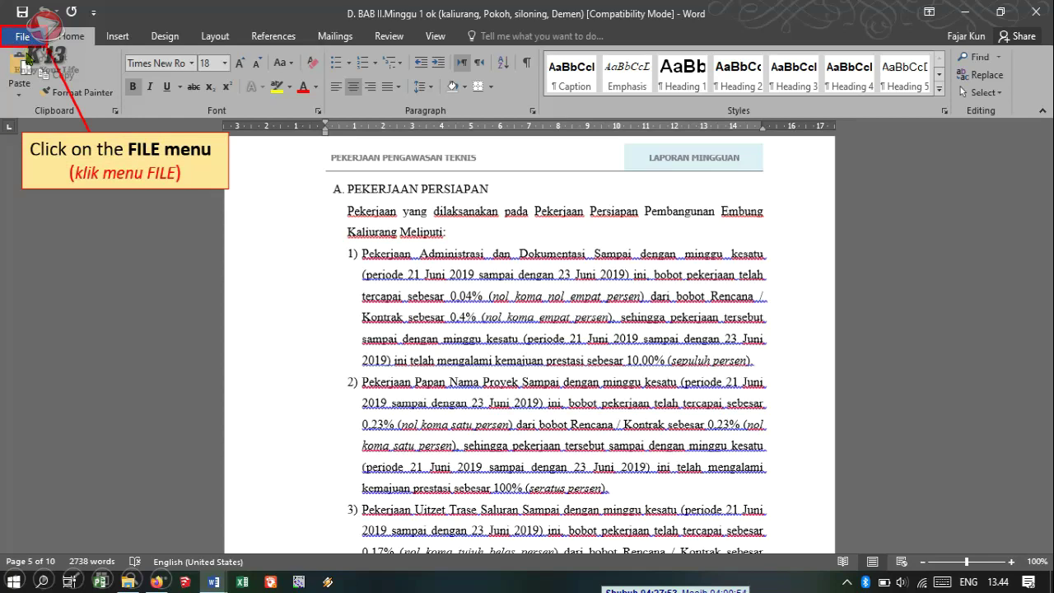
Open Word Options from the File menu and go to the Proofing page.
{"action": "left_click", "coordinate": [24, 36]}
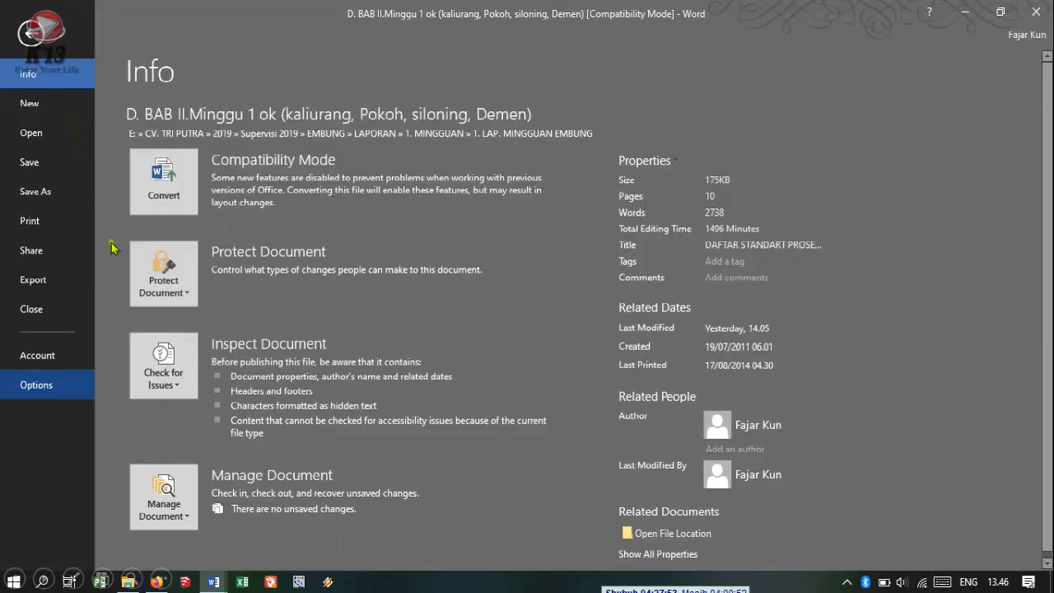
{"action": "left_click", "coordinate": [50, 392]}
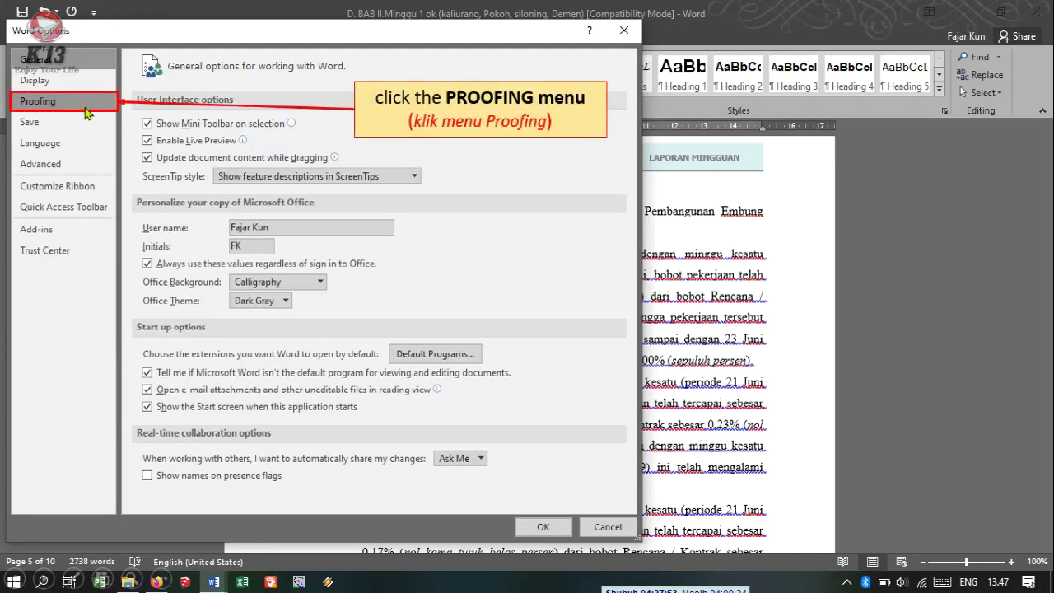
{"action": "left_click", "coordinate": [86, 112]}
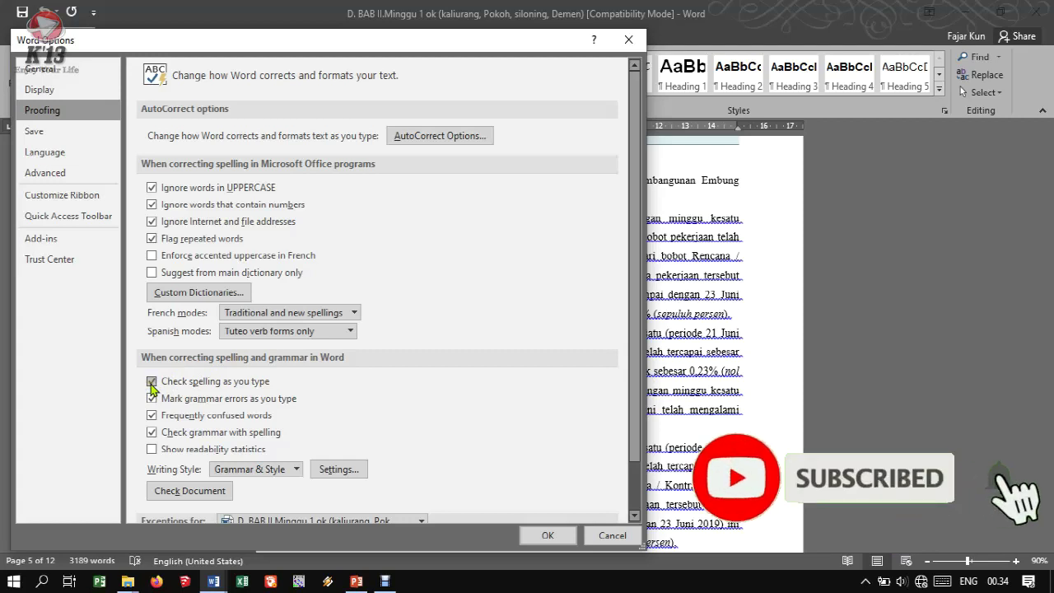
Uncheck 'Check spelling as you type' and 'Mark grammar errors as you type', then confirm with OK.
{"action": "left_click", "coordinate": [151, 382]}
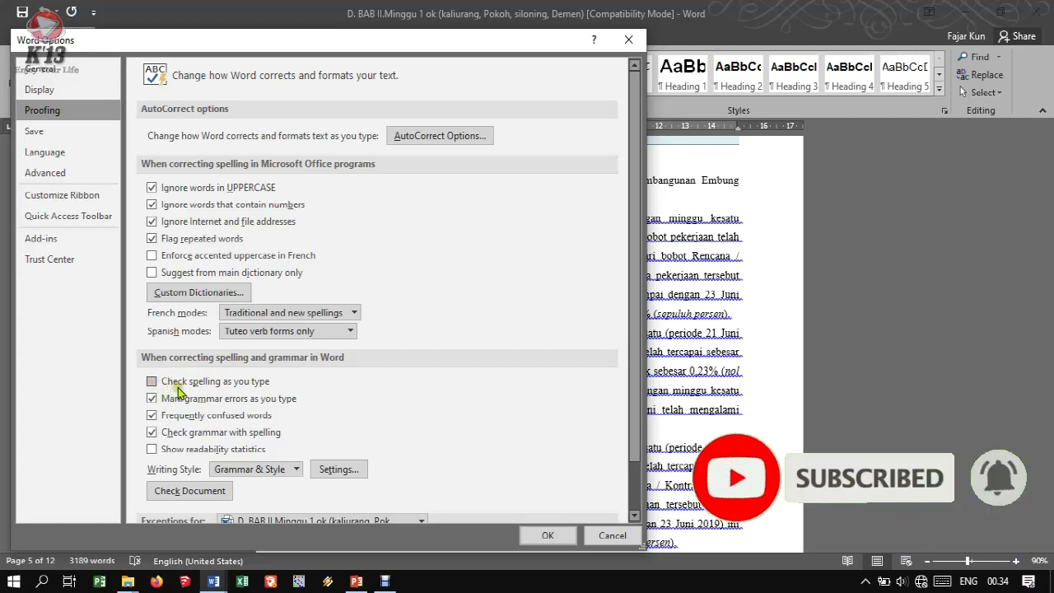
{"action": "left_click", "coordinate": [151, 398]}
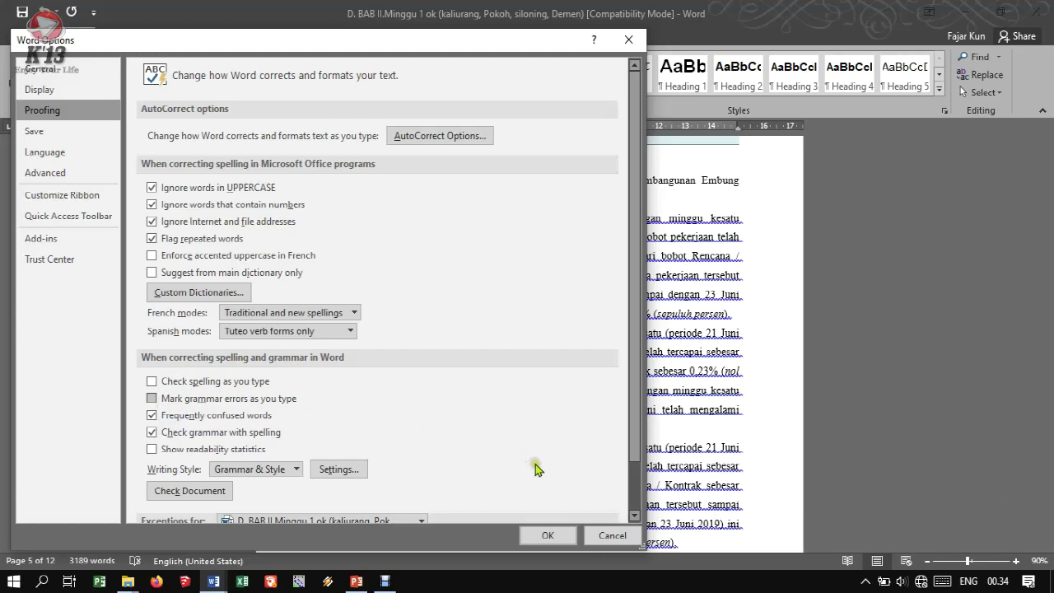
{"action": "left_click", "coordinate": [538, 536]}
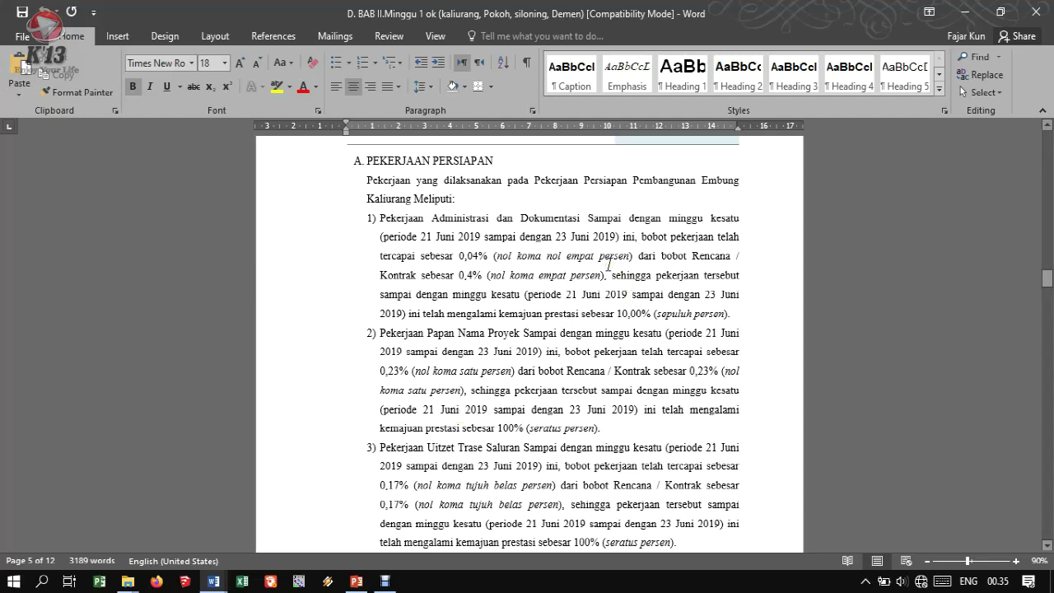
Check item 1's date text and the word 'tersebut' for proofing underlines.
{"action": "left_click", "coordinate": [609, 237]}
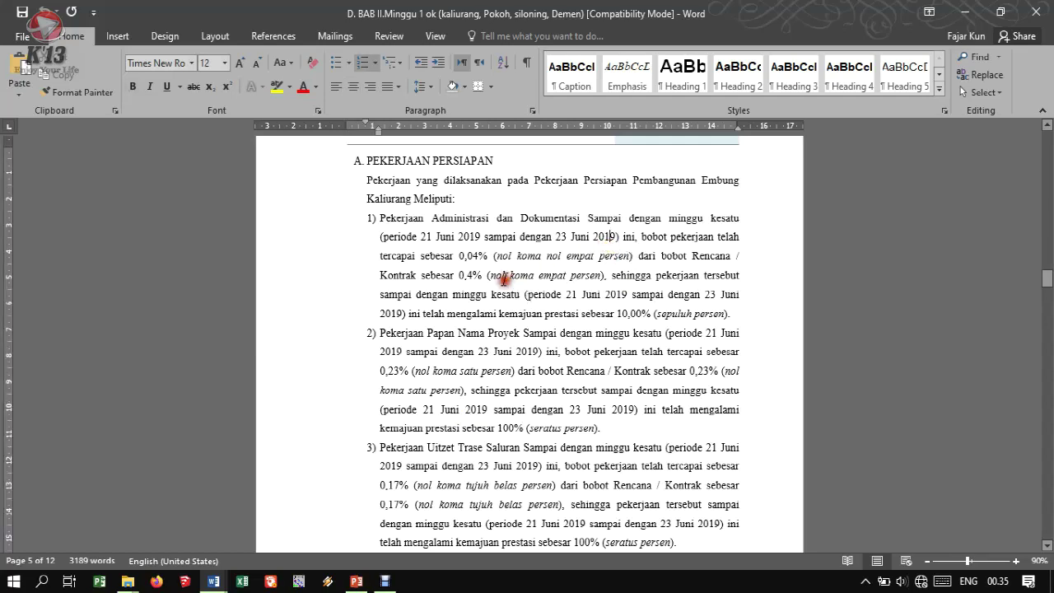
{"action": "left_click", "coordinate": [722, 270]}
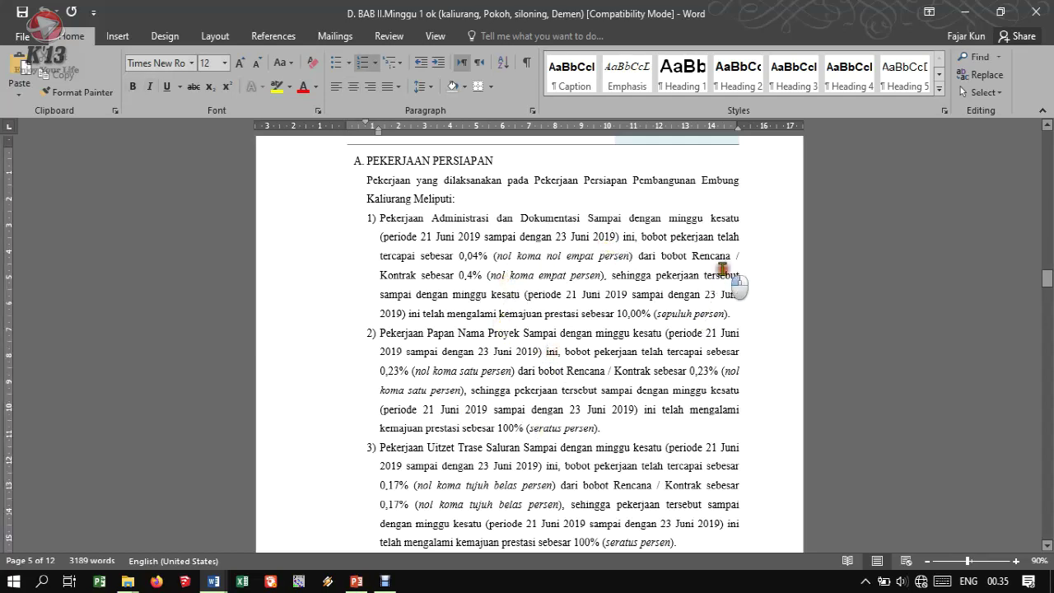
{"action": "left_click", "coordinate": [732, 275]}
Change item 1's progress figure from 10.00% to 10,00%.
{"action": "left_click", "coordinate": [630, 320]}
{"action": "key", "text": "BackSpace"}
{"action": "type", "text": ","}
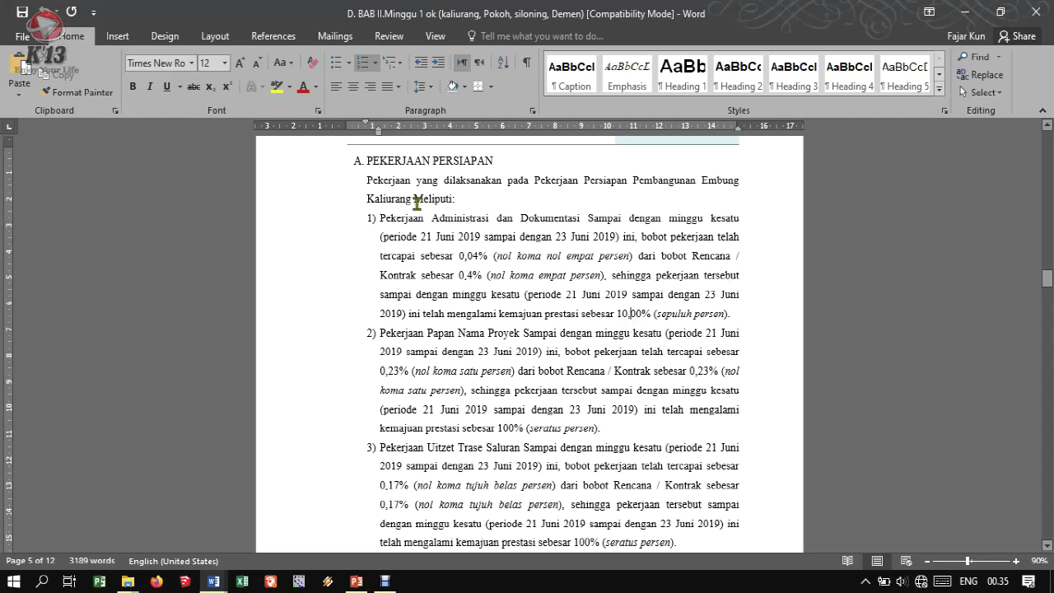